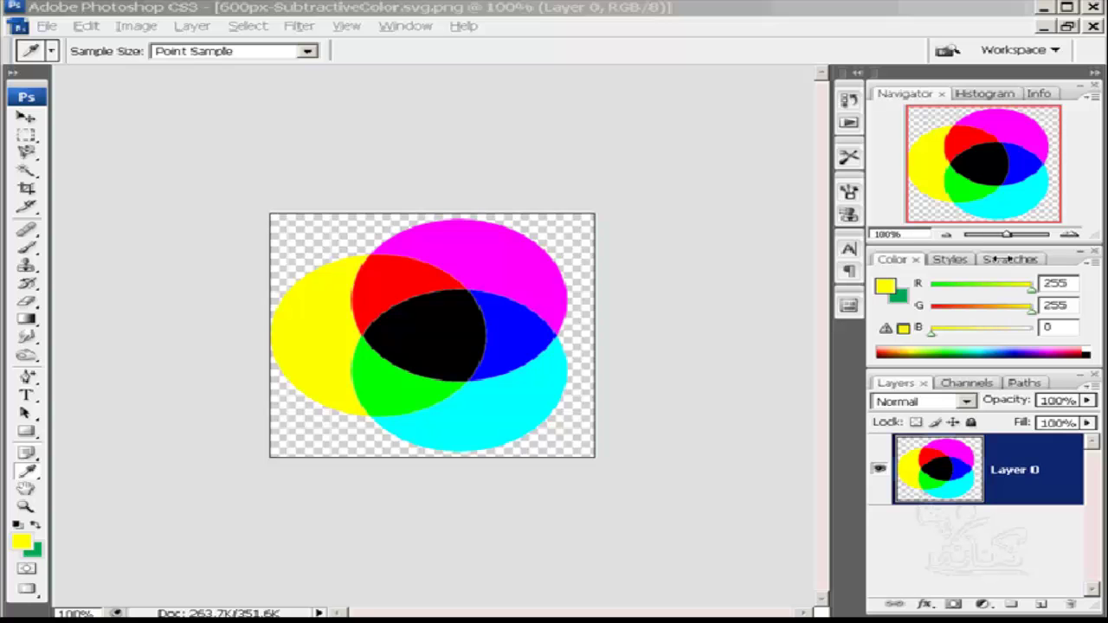
- Bring up the Swatches tab and float it as its own panel over the workspace
left_click(1007, 260)
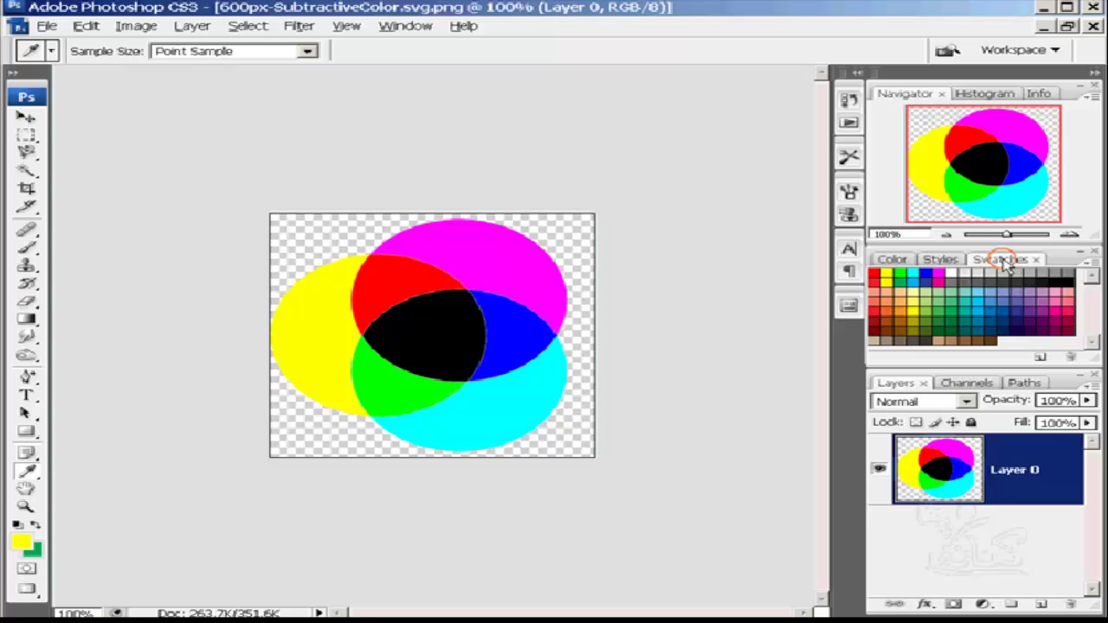
mouse_move(1006, 265)
left_mouse_down()
mouse_move(427, 133)
mouse_move(122, 76)
mouse_move(104, 84)
left_mouse_up()
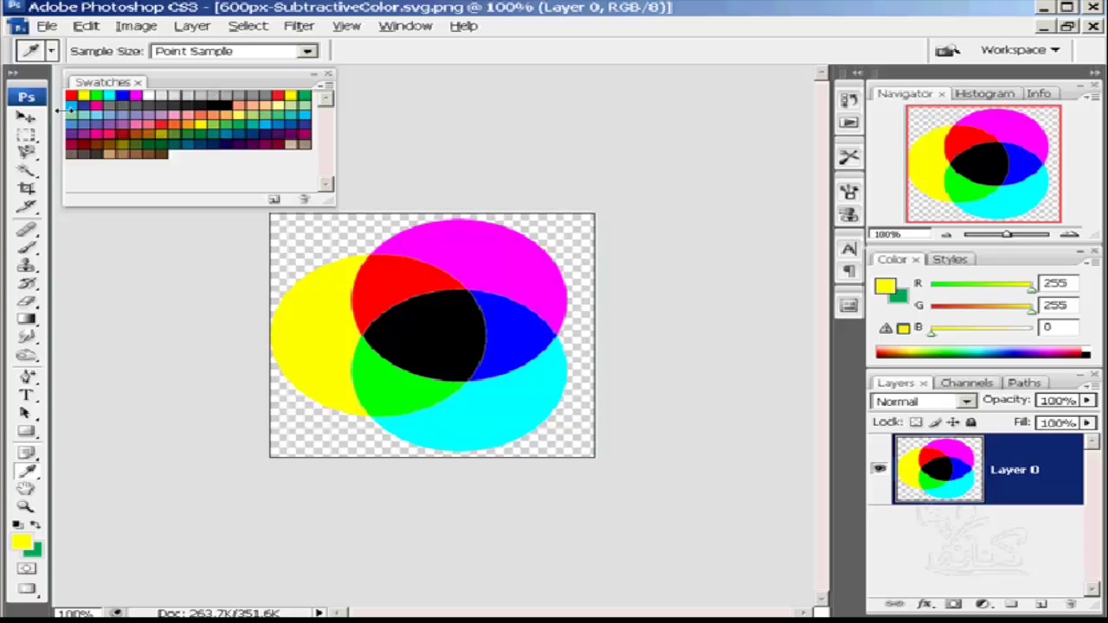
- With Rectangular Marquee active, try red, yellow, green swatches, ending on Darker Green (0, 88, 38)
left_click(26, 141)
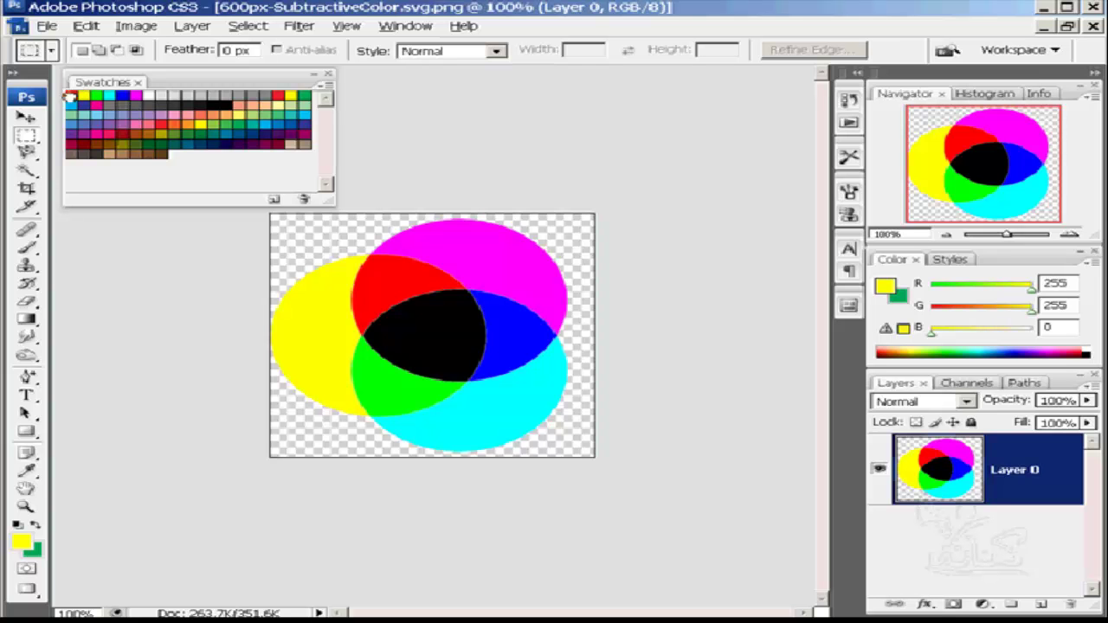
left_click(71, 96)
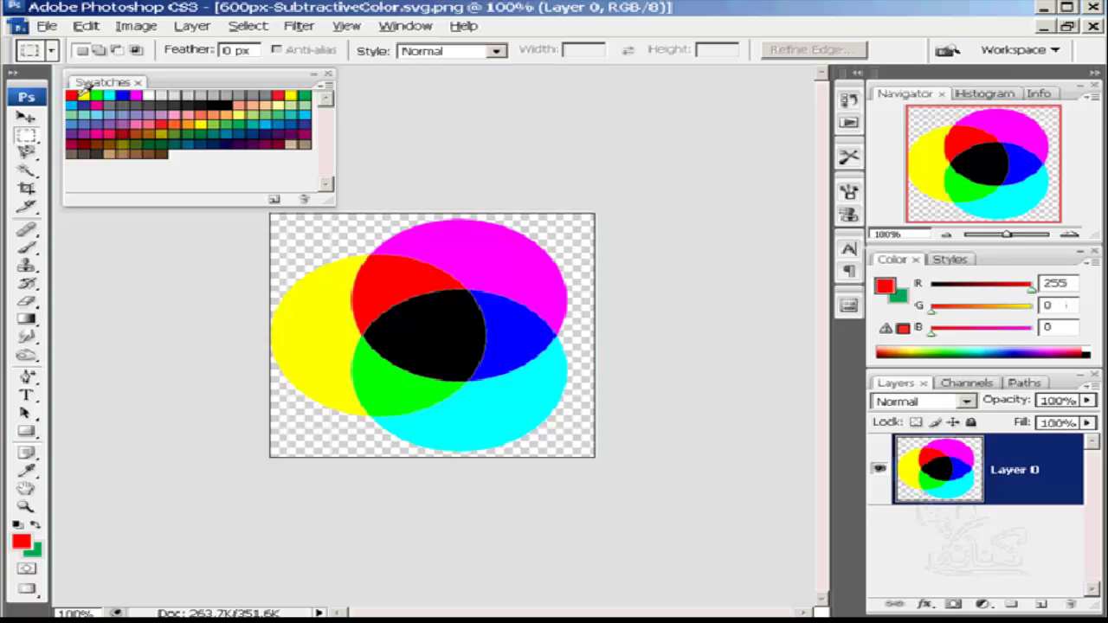
left_click(84, 95)
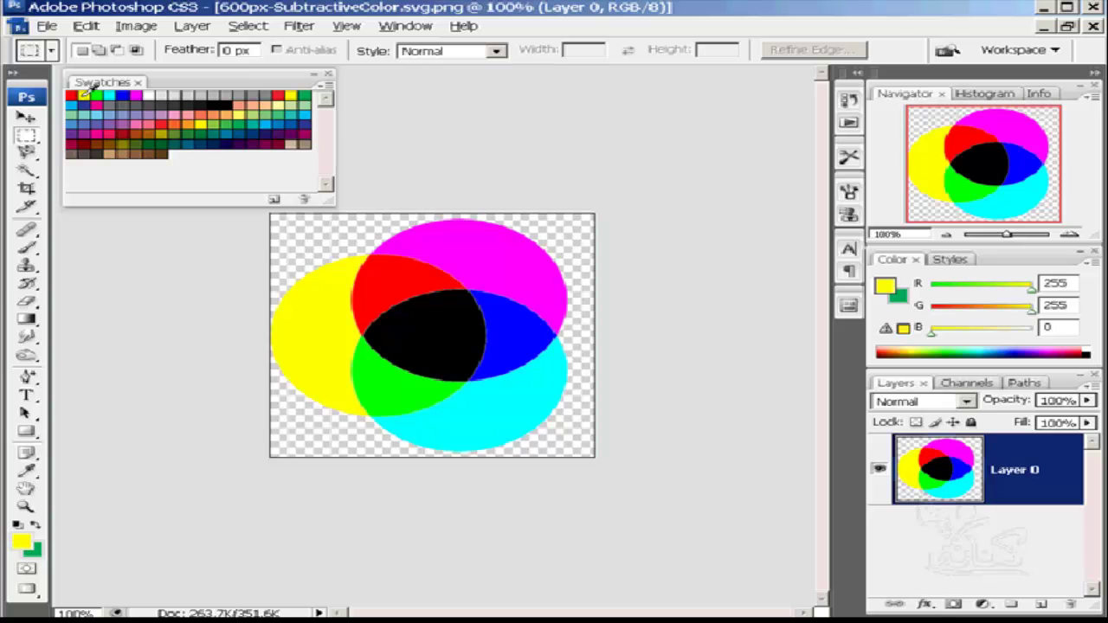
left_click(96, 95)
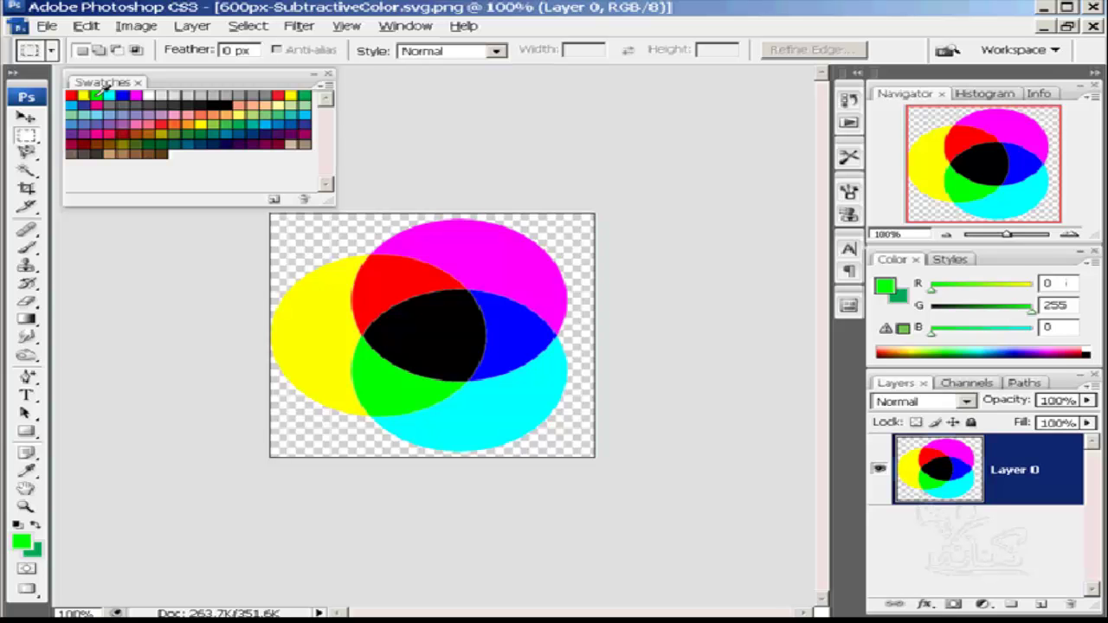
left_click(102, 89)
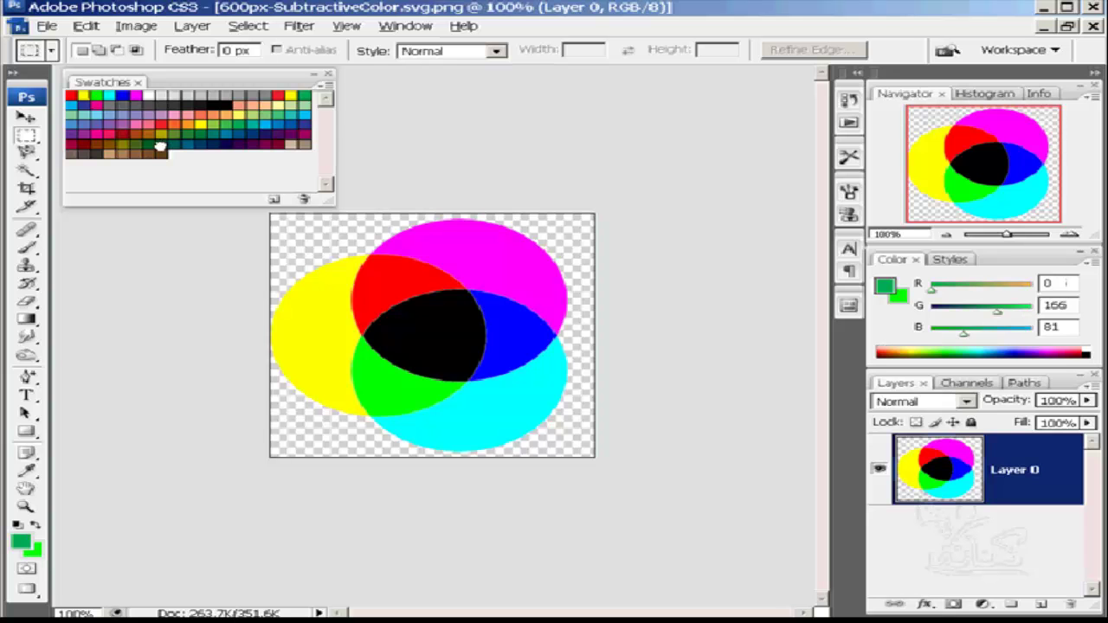
left_click(166, 143)
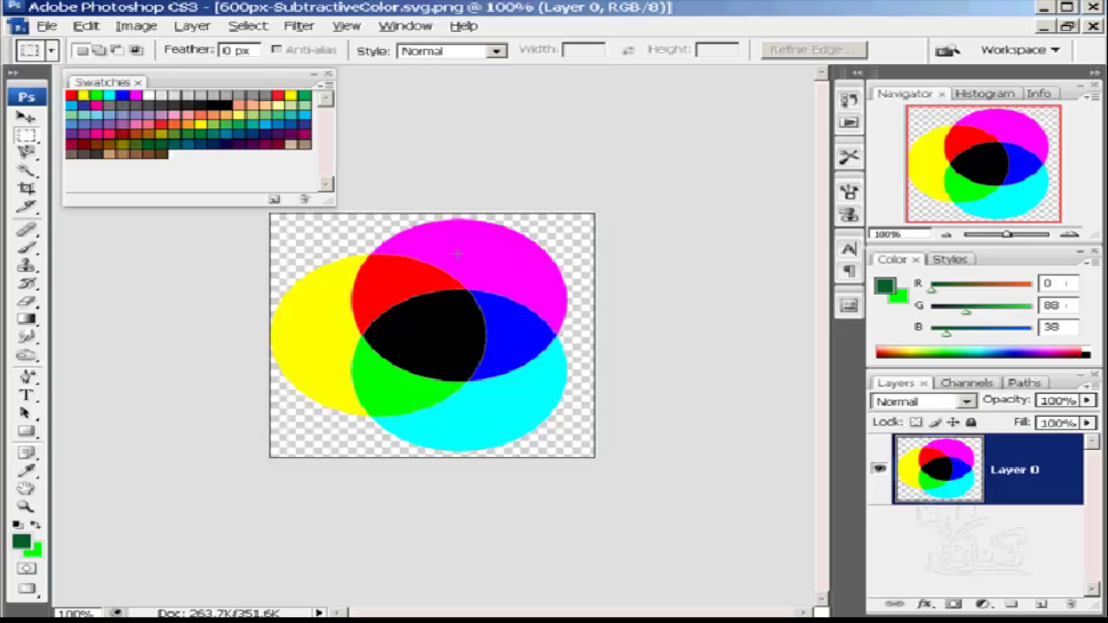
- Sample magenta (255, 0, 255) from the top circle with the Eyedropper and start a new swatch
left_click(26, 473)
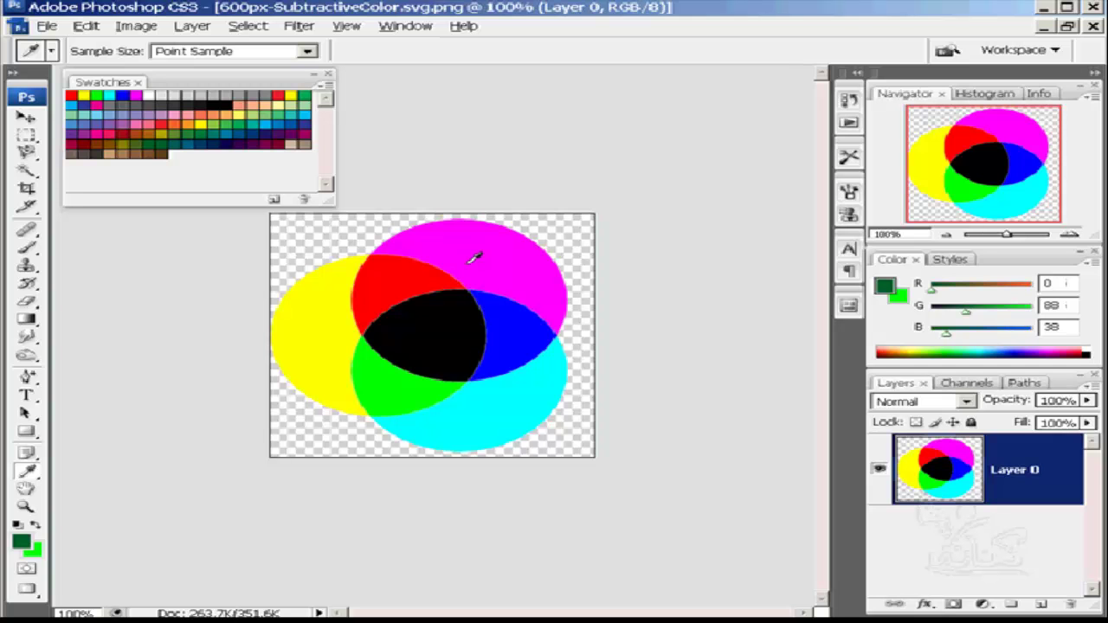
left_click(471, 259)
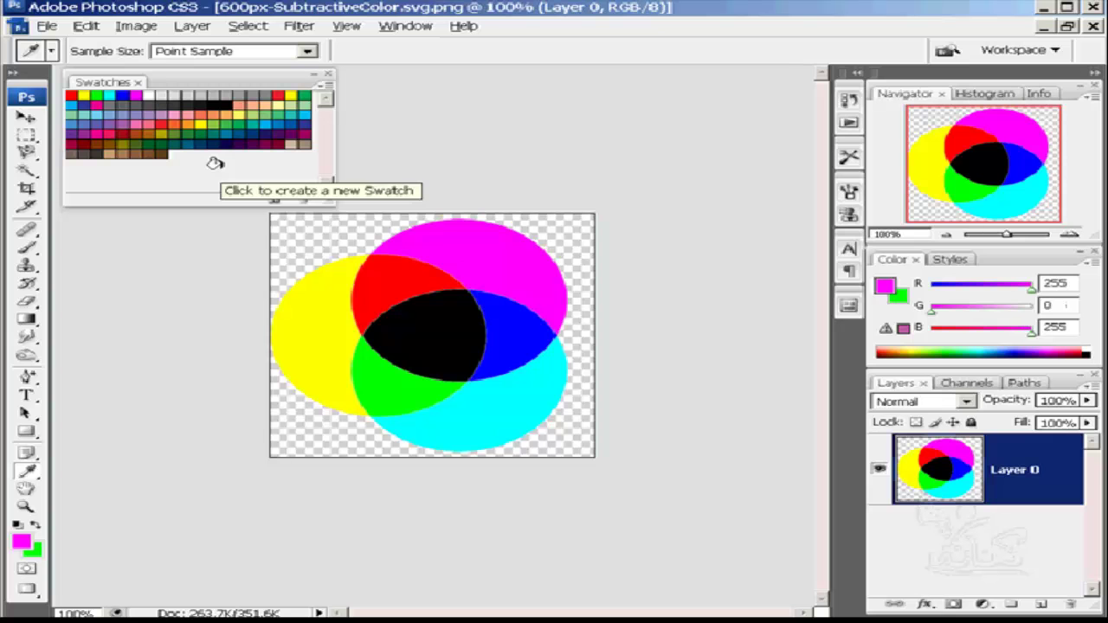
left_click(216, 164)
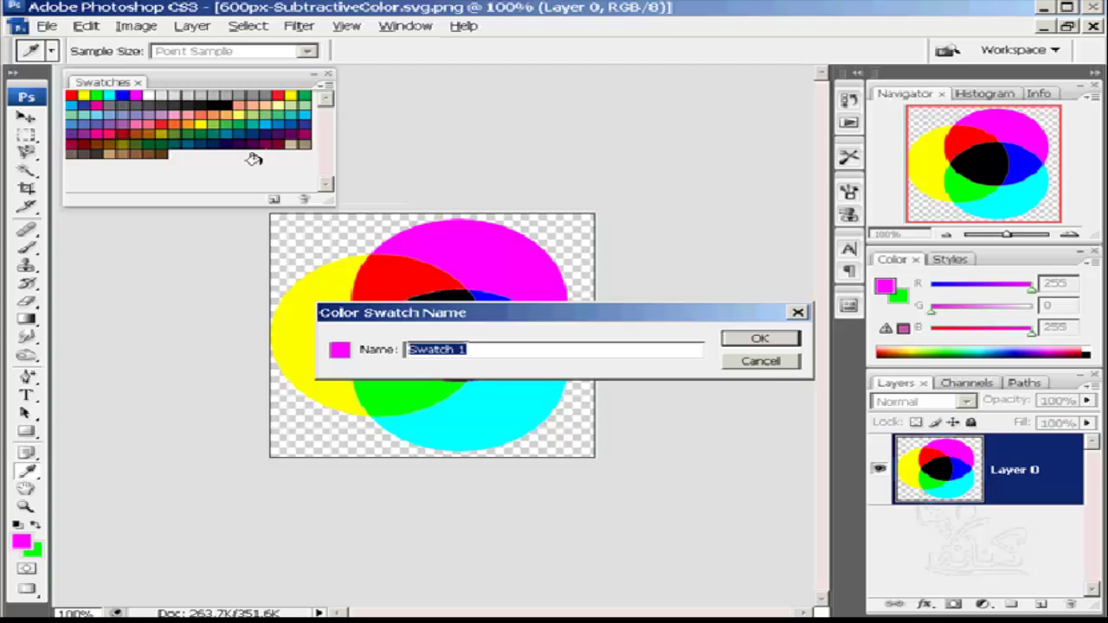
- Add the magenta swatch, delete it, re-add it, then drag it to the trash
left_click(746, 337)
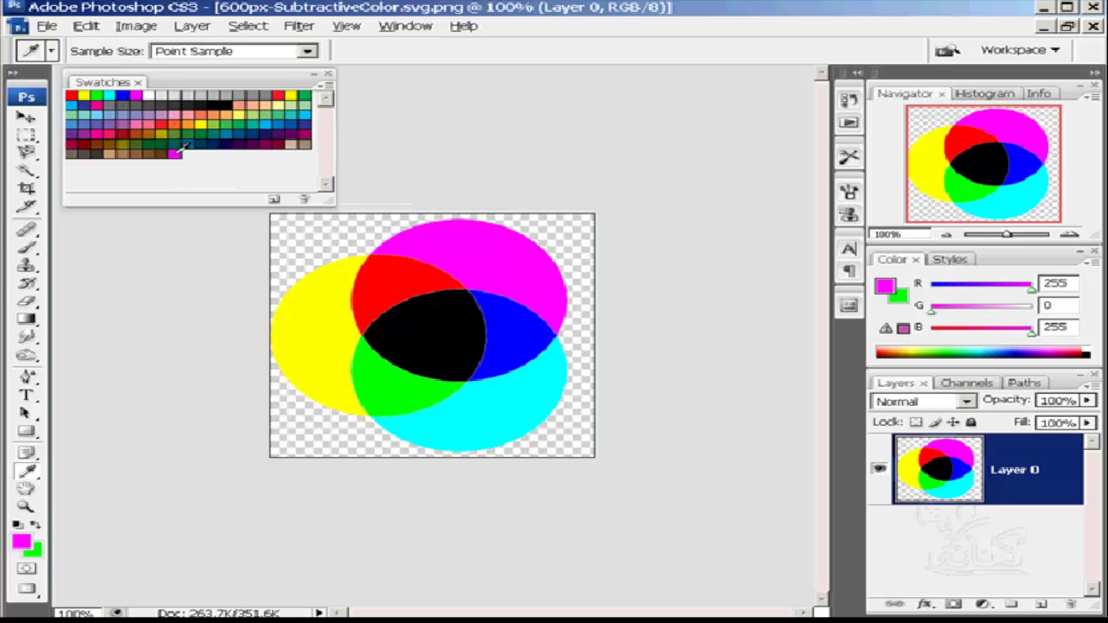
left_click(174, 155, "alt")
left_click(174, 155)
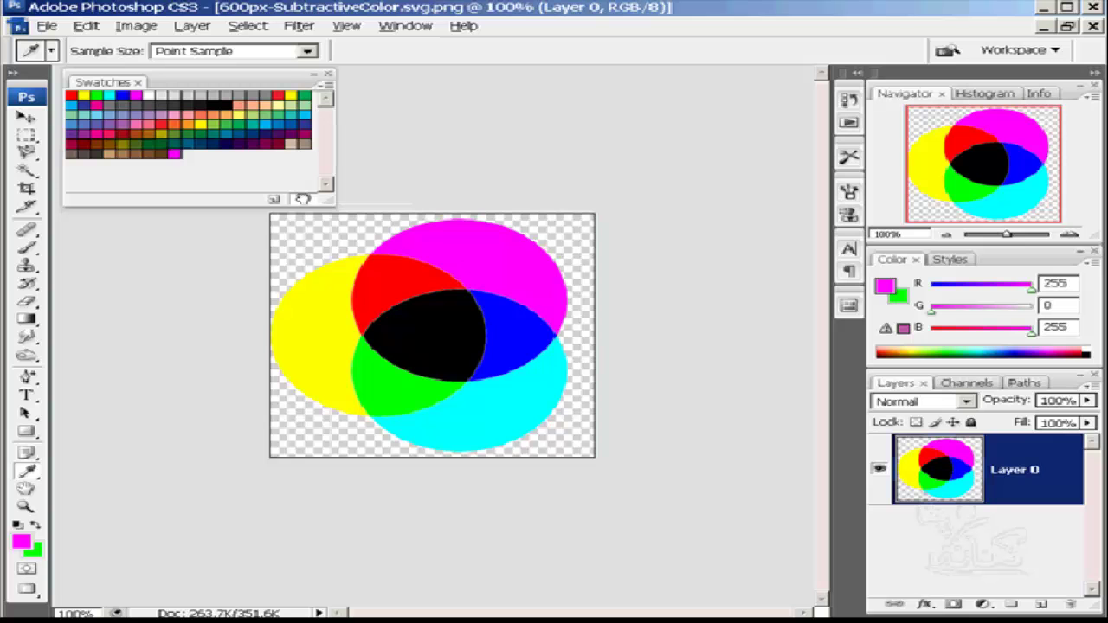
left_click_drag(302, 199, 302, 199)
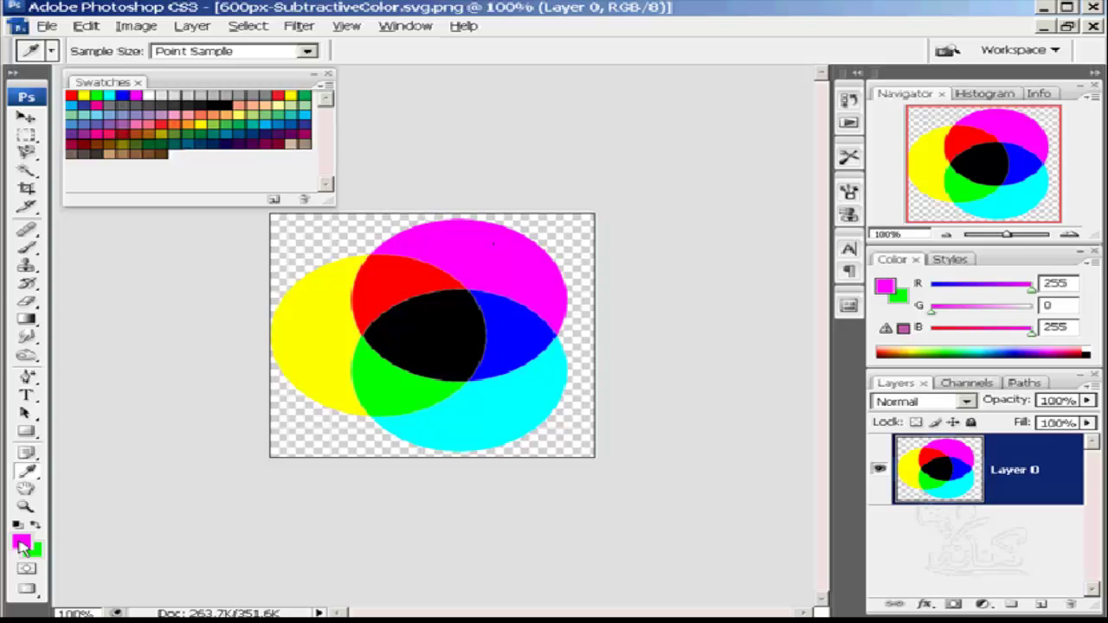
- Choose lavender blue (136, 143, 213) as foreground in the colour picker and save it as a swatch
left_click(22, 544)
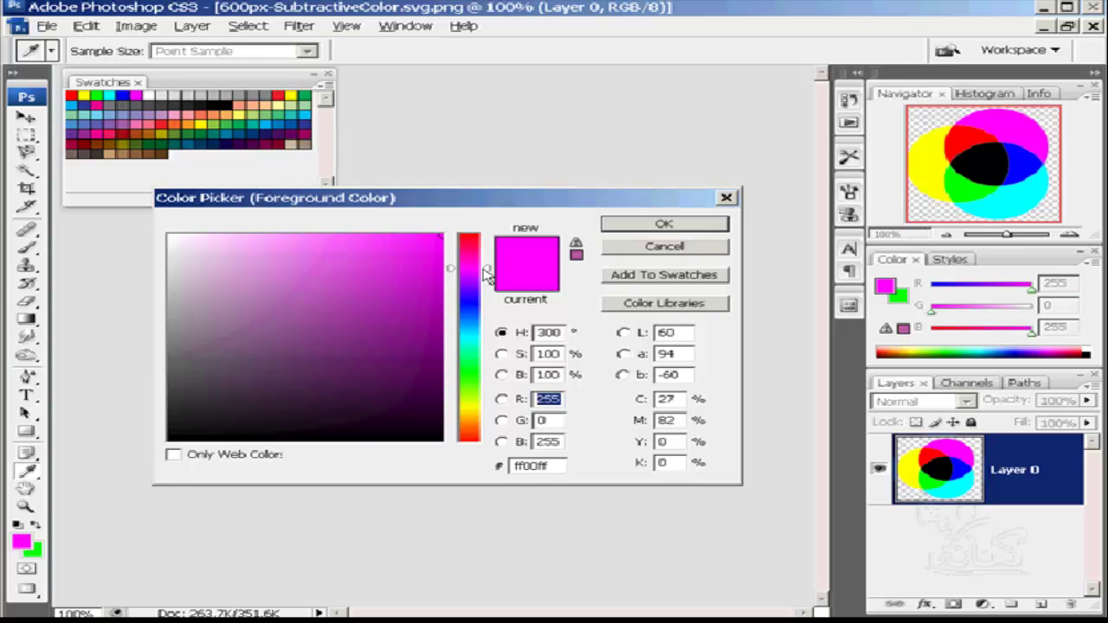
left_click_drag(485, 272, 487, 307)
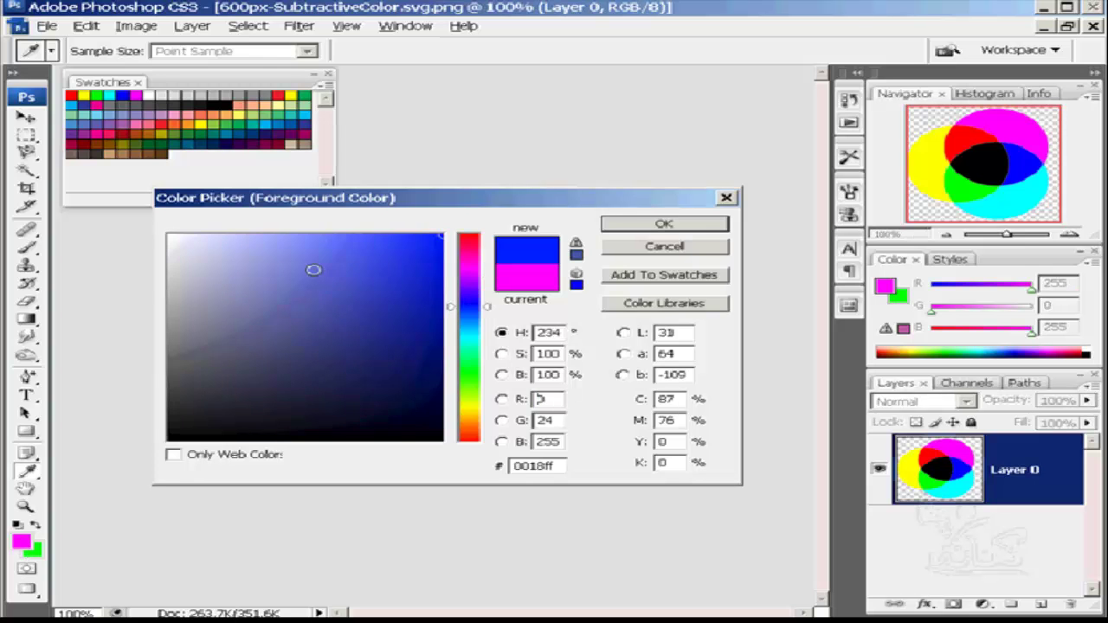
left_click(267, 268)
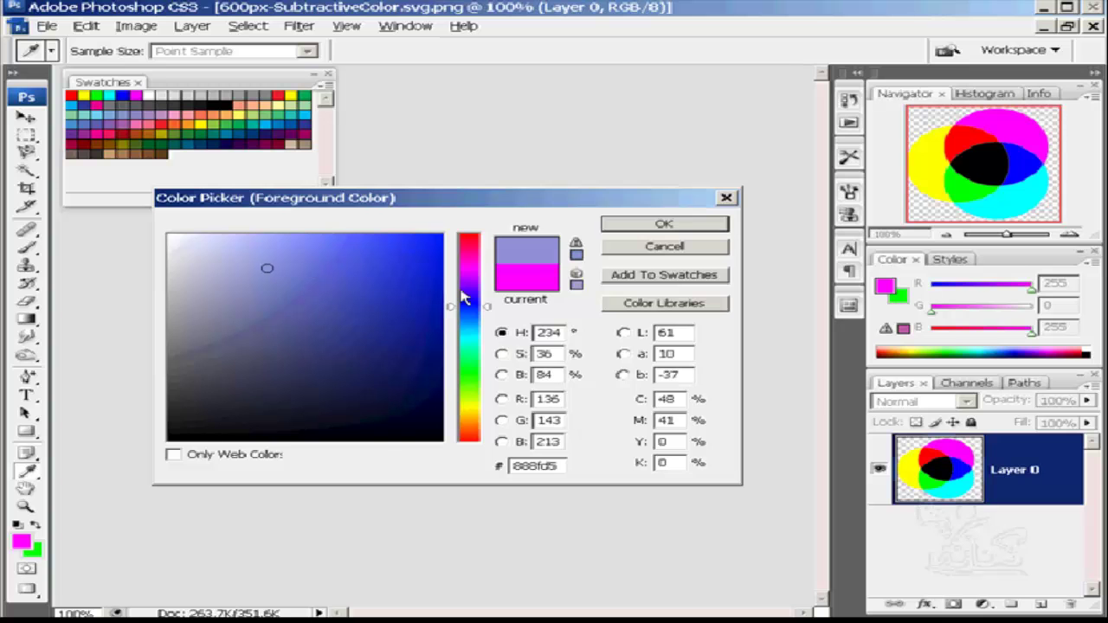
left_click(664, 227)
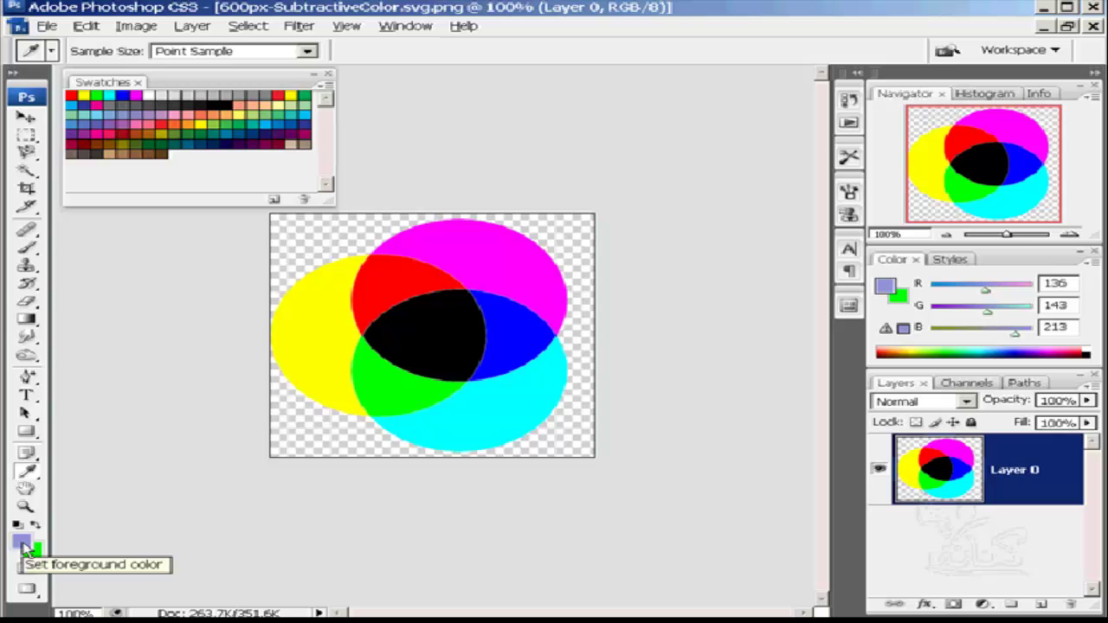
left_click(273, 202)
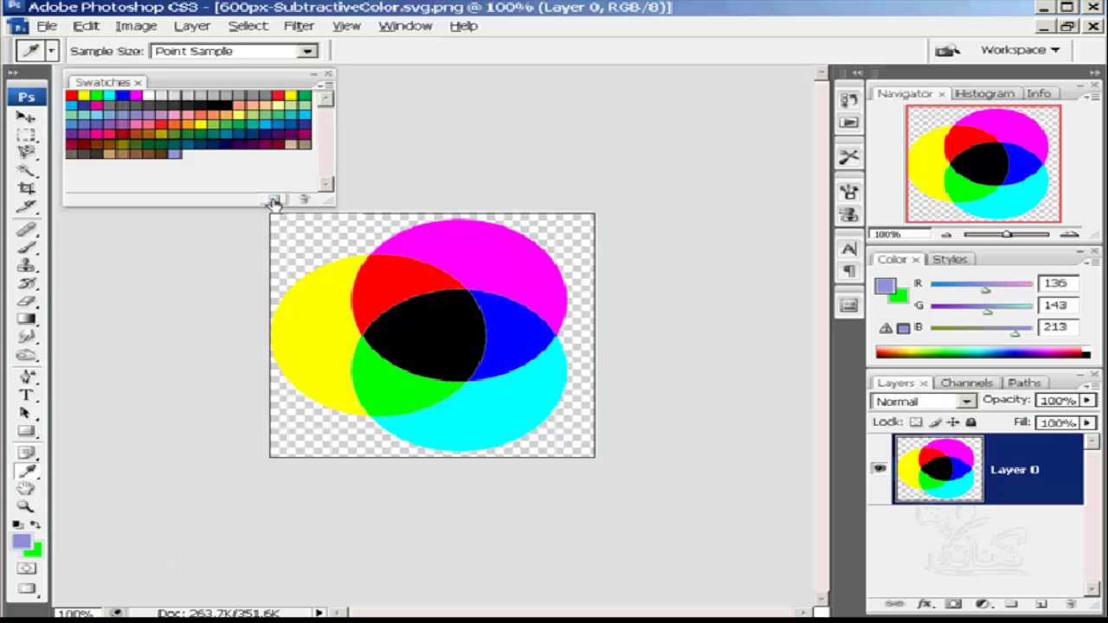
- Make pure green (0, 255, 0) the foreground, then add and delete a green swatch twice
left_click(33, 525)
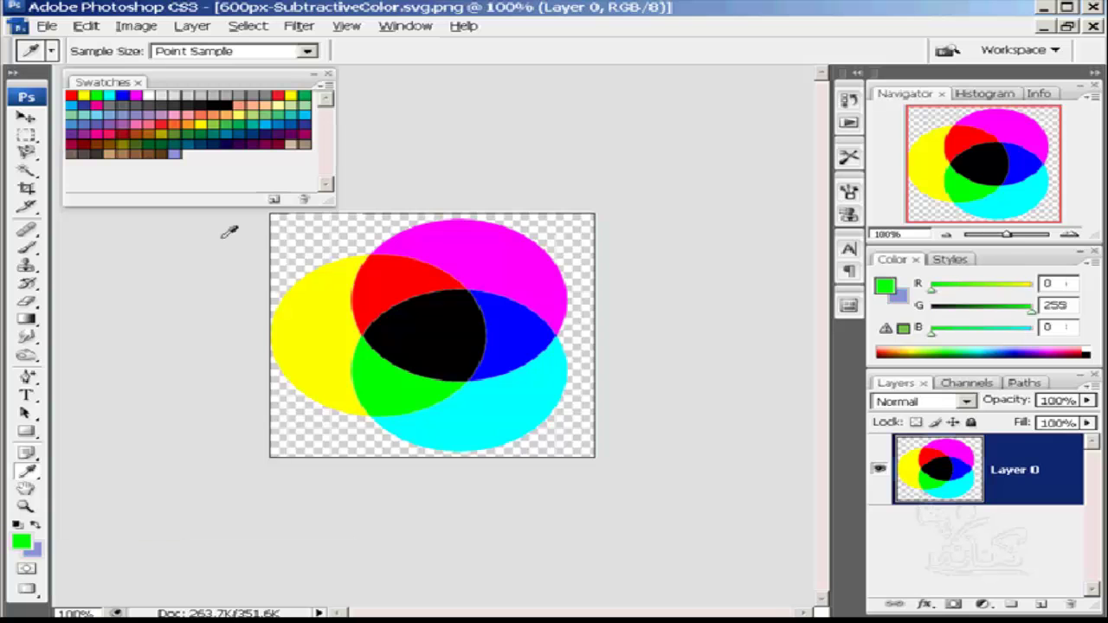
left_click(275, 201)
left_click(183, 156, "alt")
left_click(184, 154)
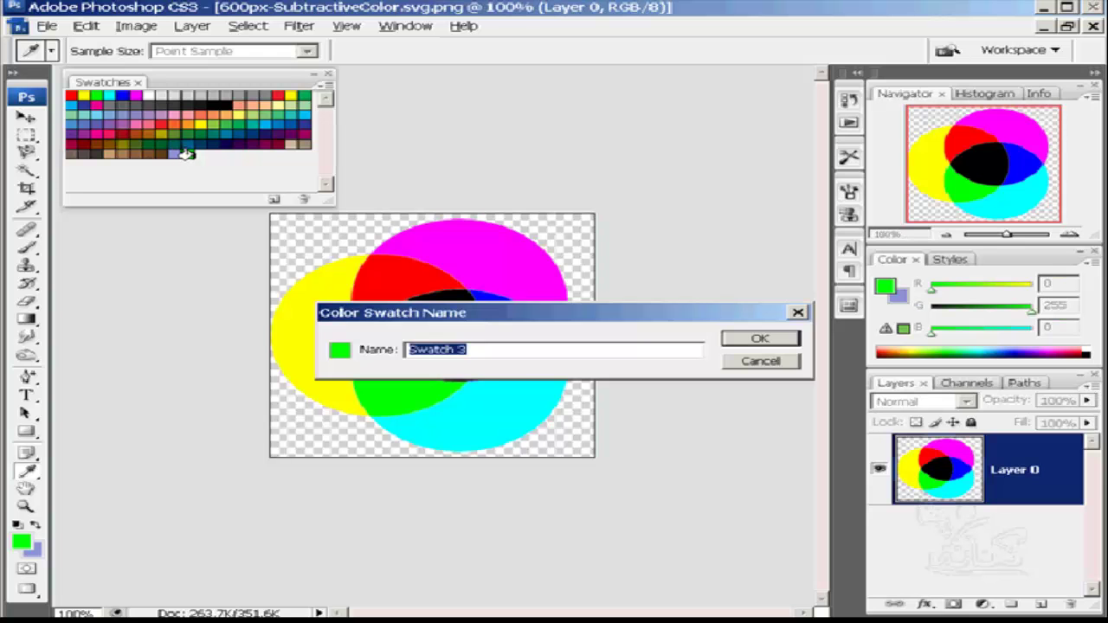
key("Return")
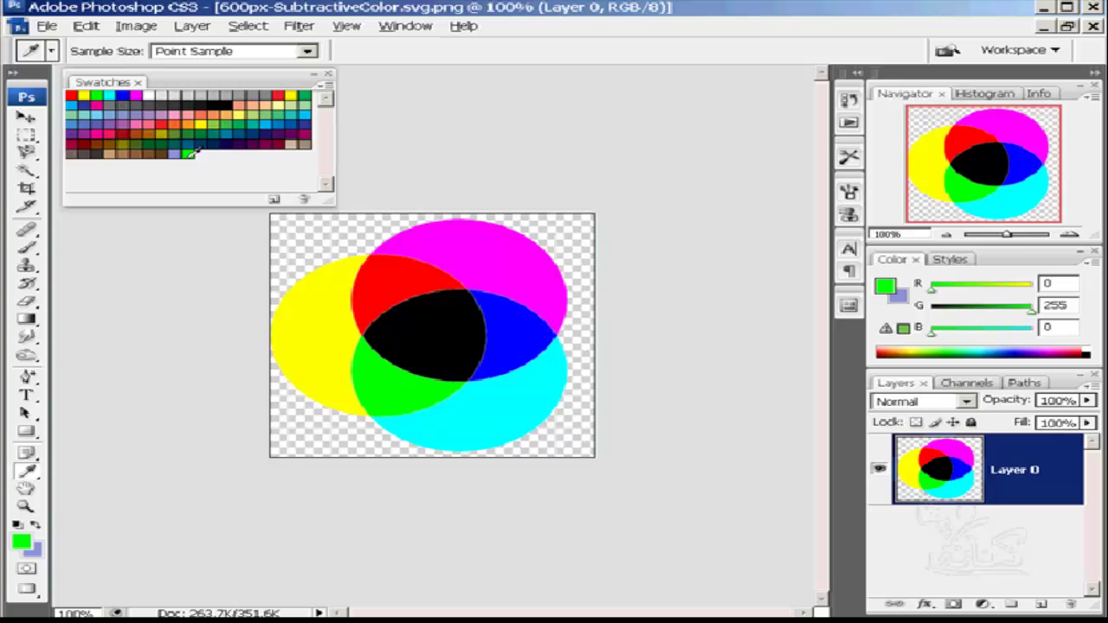
left_click(188, 153, "alt")
- Show swatches as a Large List, enlarge the panel, and pick 40% then 45% Gray (142)
left_click(328, 87)
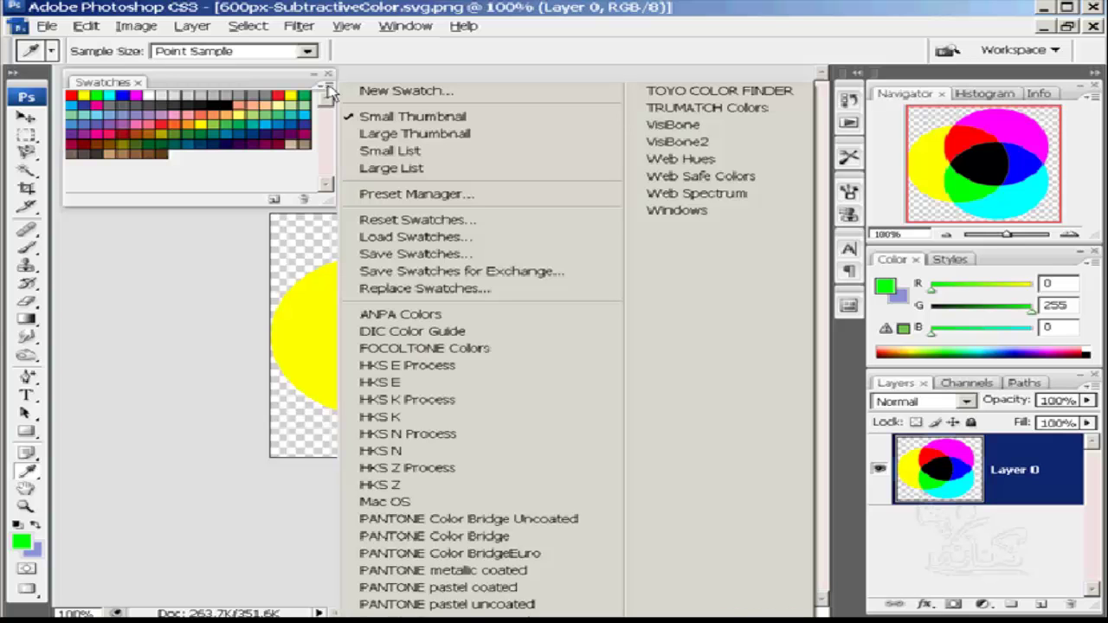
left_click(420, 169)
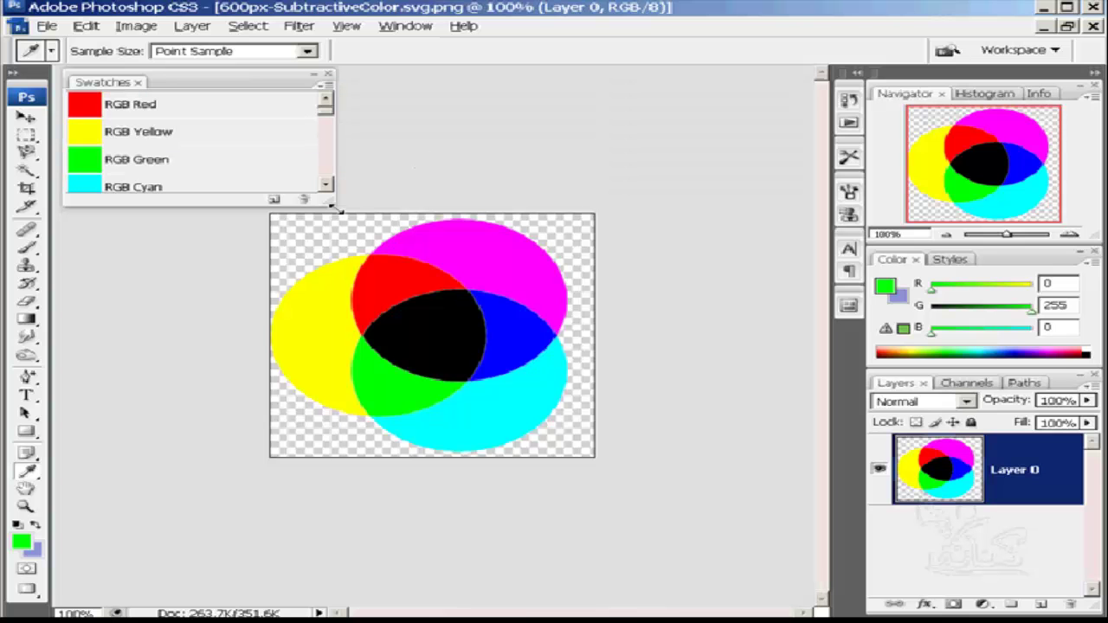
mouse_move(327, 200)
left_mouse_down()
mouse_move(435, 322)
mouse_move(474, 423)
left_mouse_up()
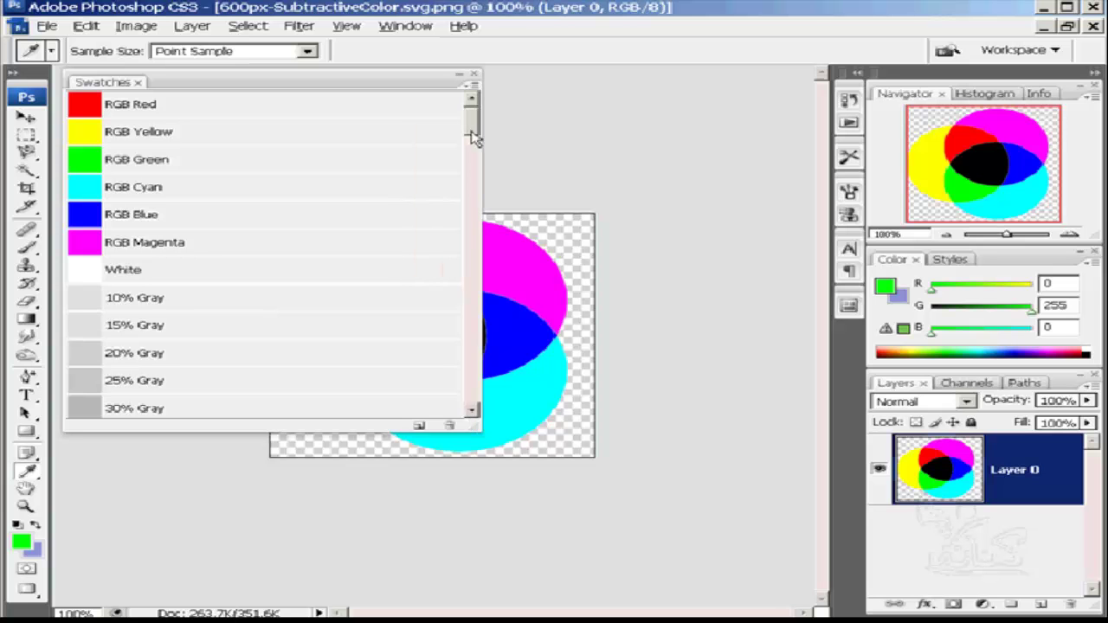
left_click_drag(474, 137, 476, 150)
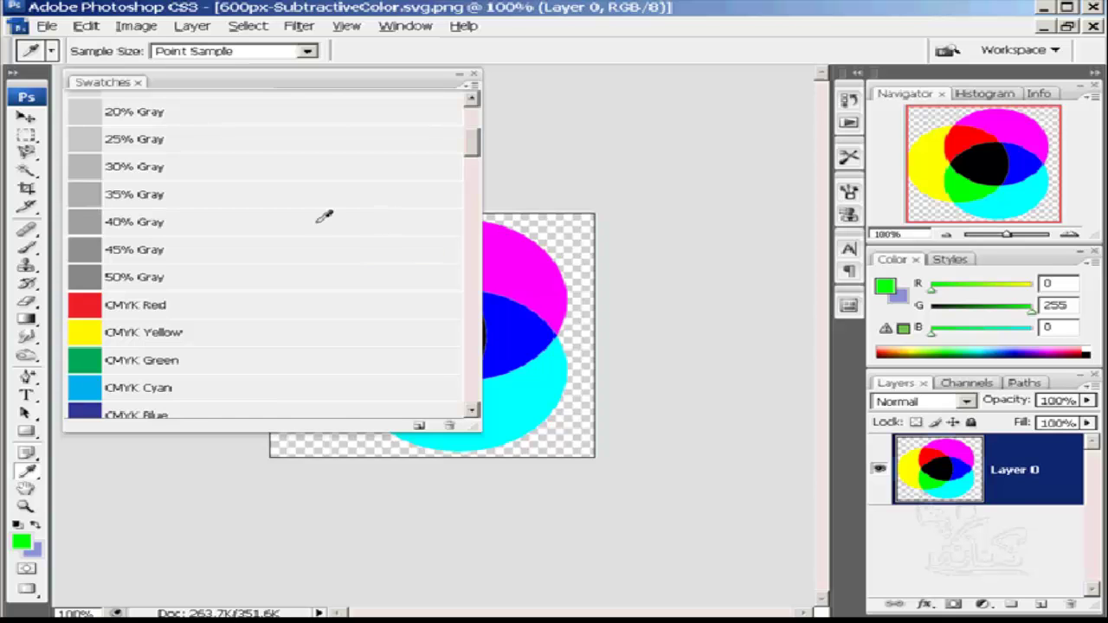
left_click_drag(418, 221, 425, 214)
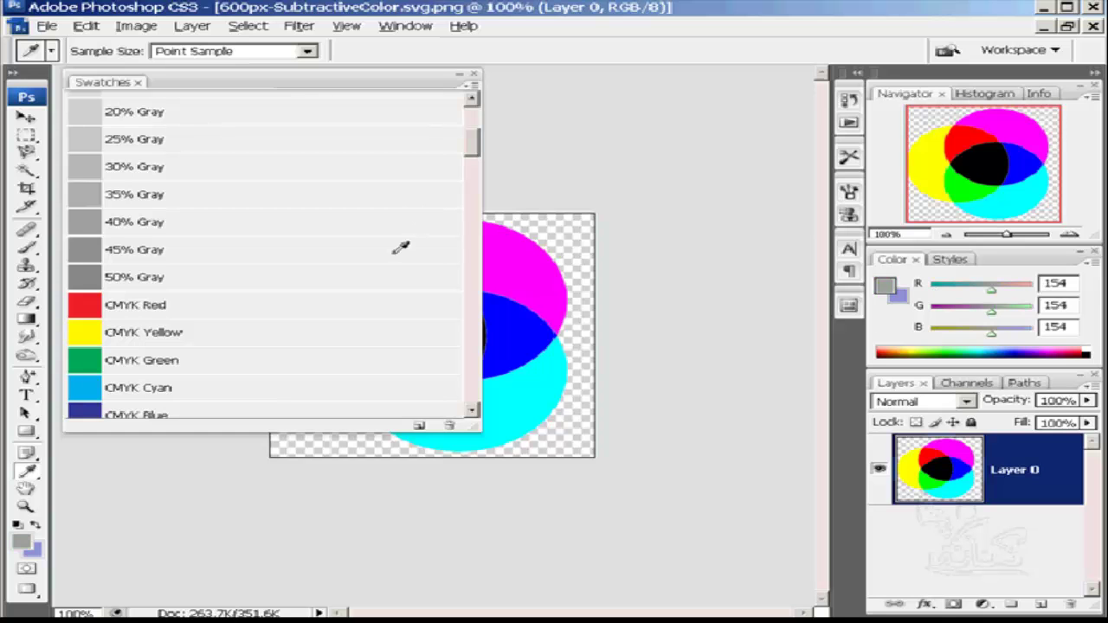
left_click(394, 252)
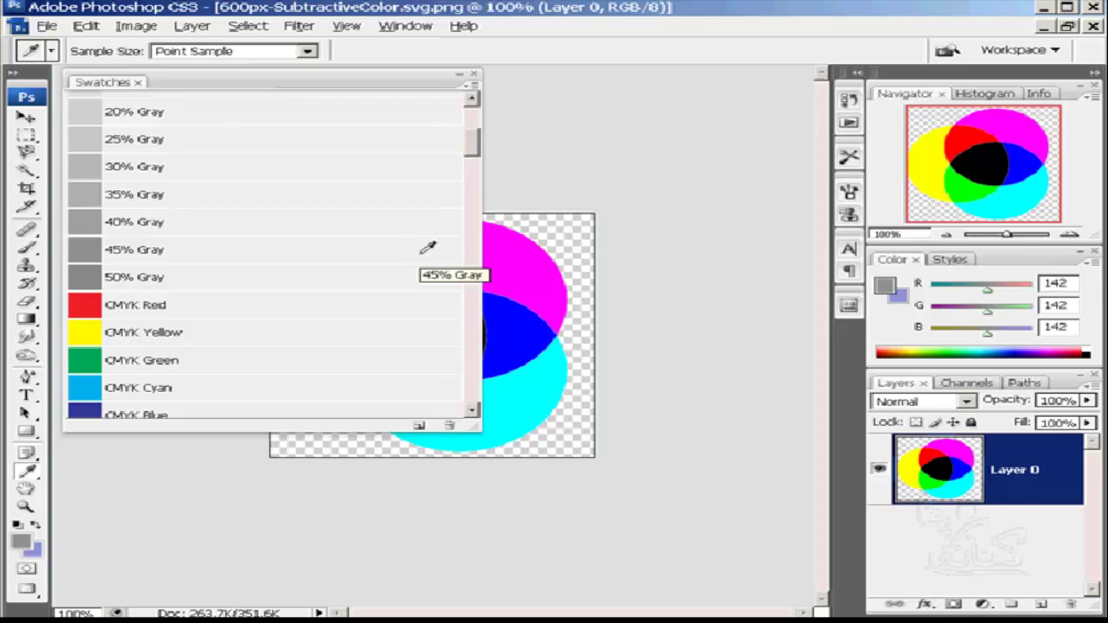
- Return the Swatches panel to Small Thumbnail view and shrink it to fit the grid
left_click(474, 90)
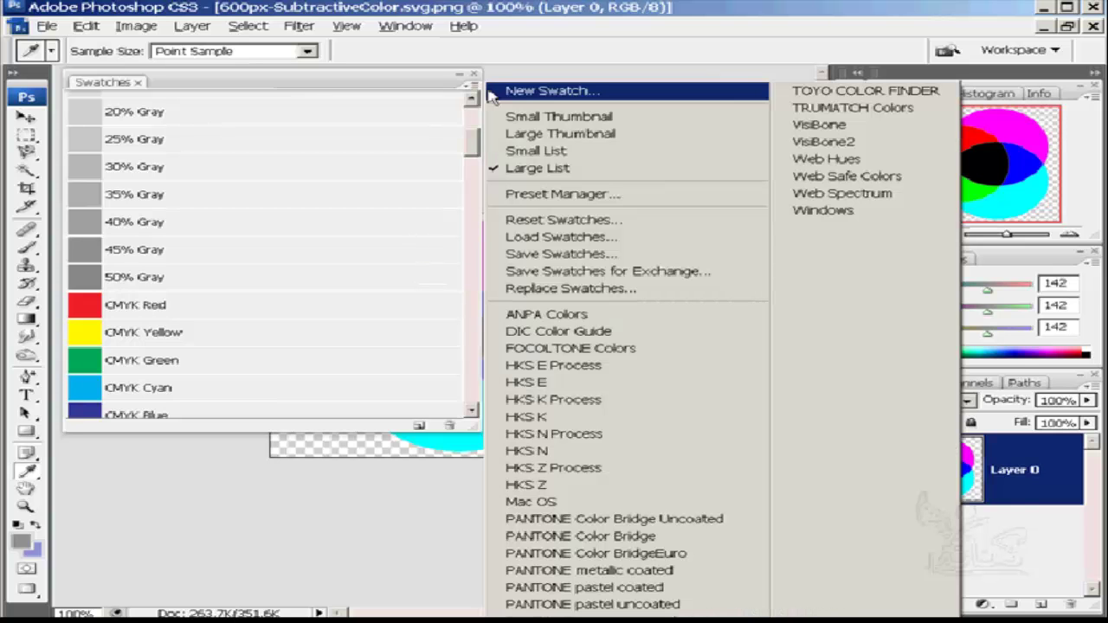
left_click(581, 121)
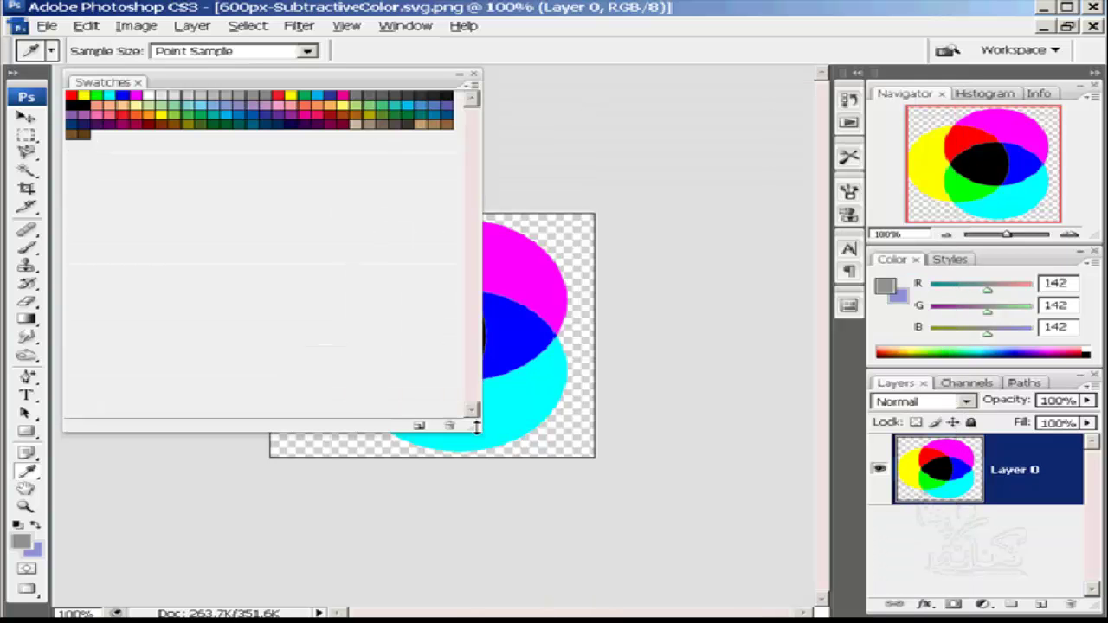
mouse_move(476, 426)
left_mouse_down()
mouse_move(437, 242)
mouse_move(347, 190)
mouse_move(306, 189)
left_mouse_up()
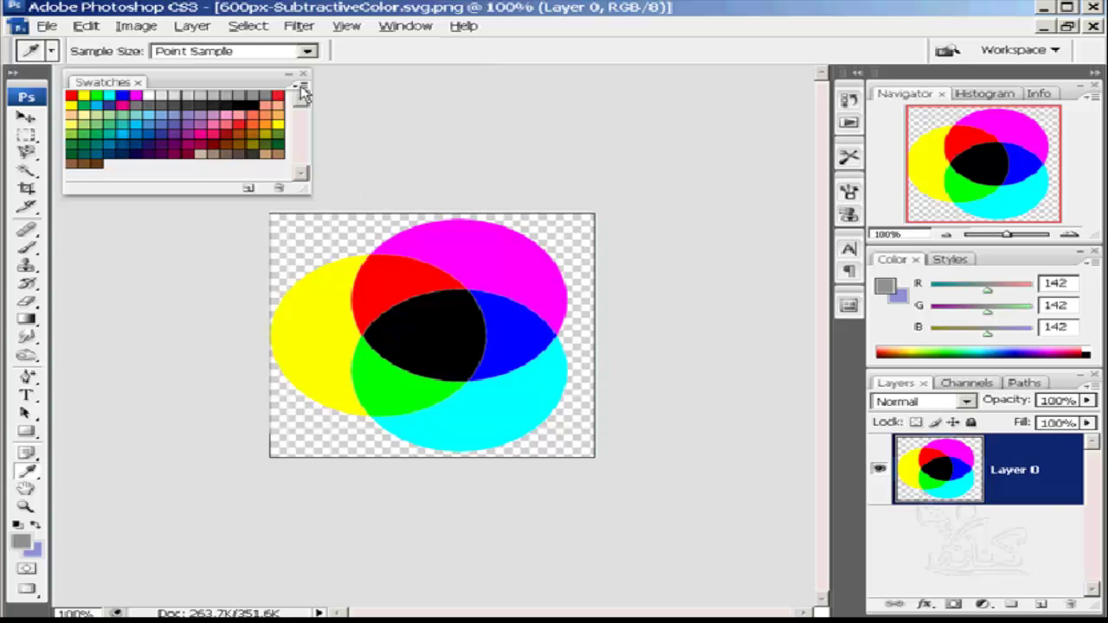
- Show the Swatches panel menu listing view modes, load/save/replace commands and preset libraries
left_click(300, 87)
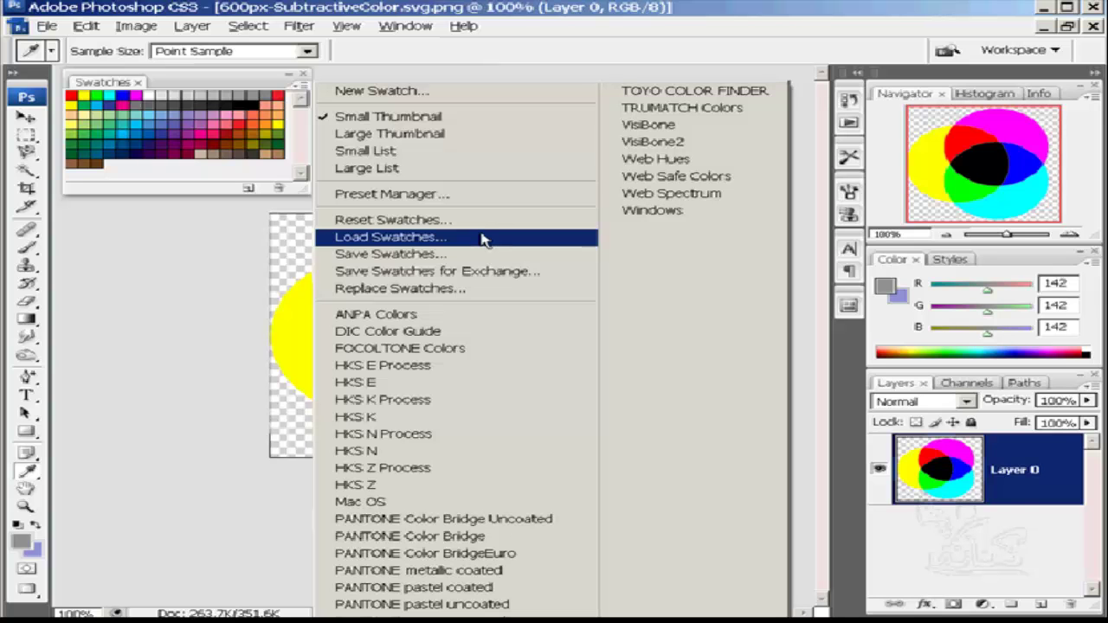
- Dismiss the menu and dock the Swatches panel beside the Color and Styles tabs
left_click(195, 86)
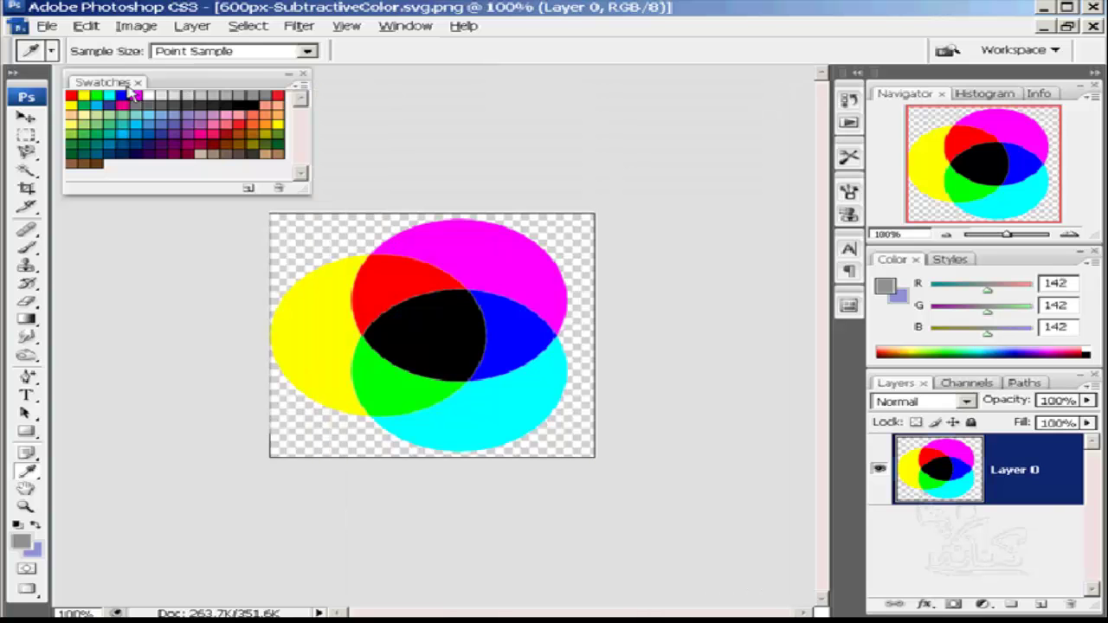
mouse_move(95, 84)
left_mouse_down()
mouse_move(347, 156)
mouse_move(897, 279)
mouse_move(931, 264)
left_mouse_up()
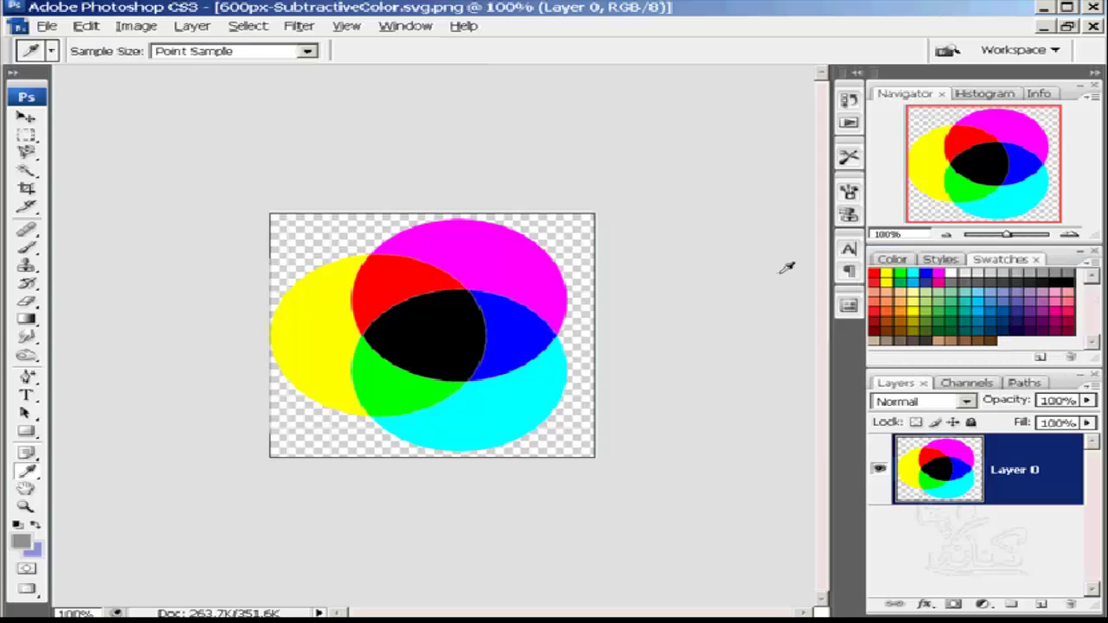